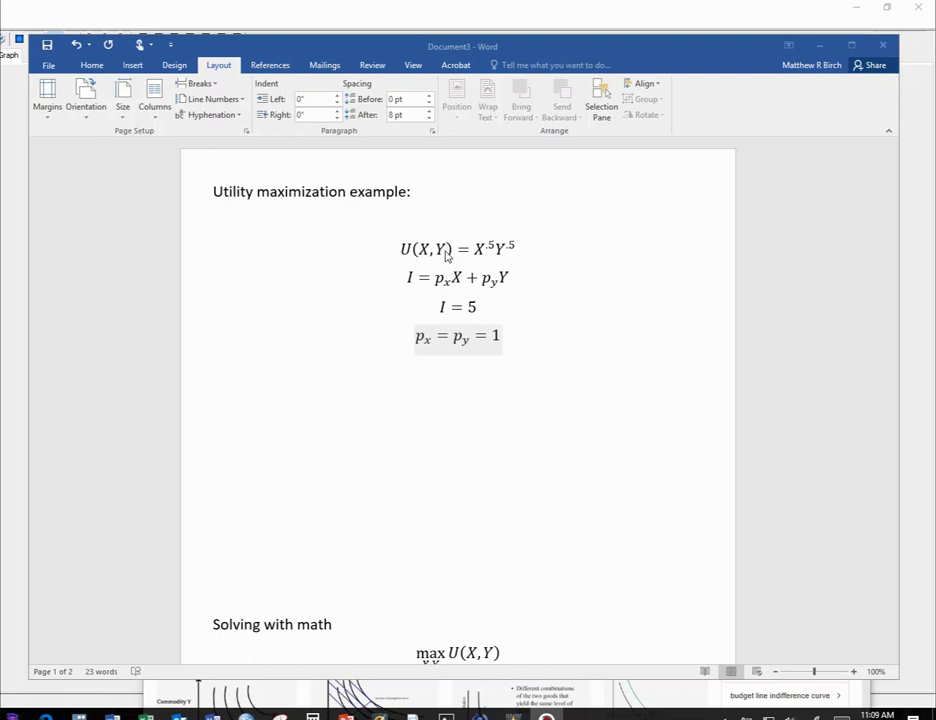
# Bring the Word document forward and point out the budget constraint equation.
pyautogui.click(490, 258)
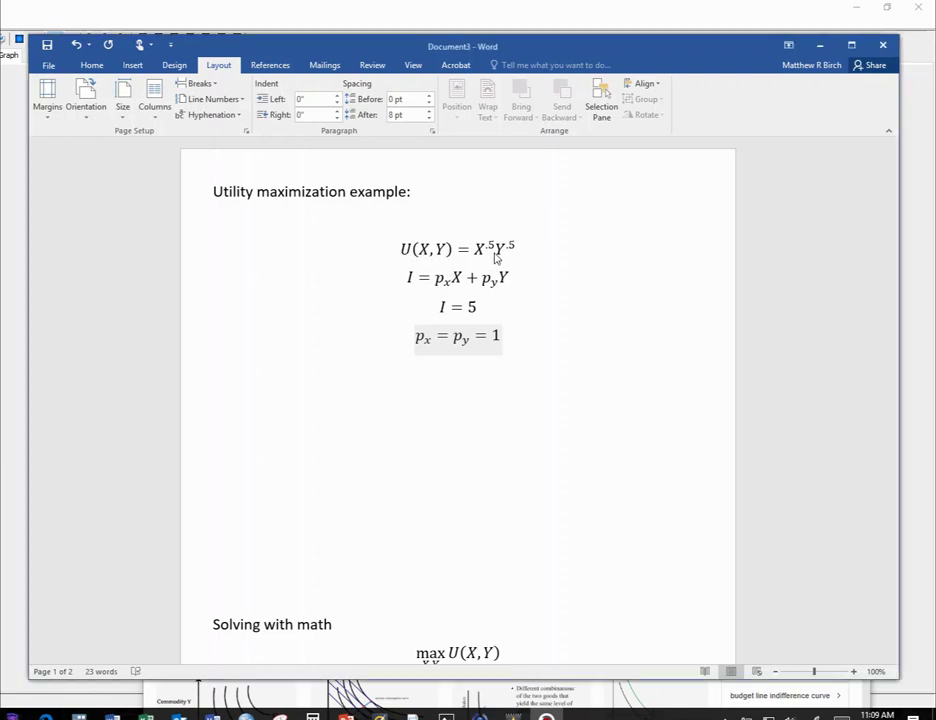
pyautogui.click(505, 276)
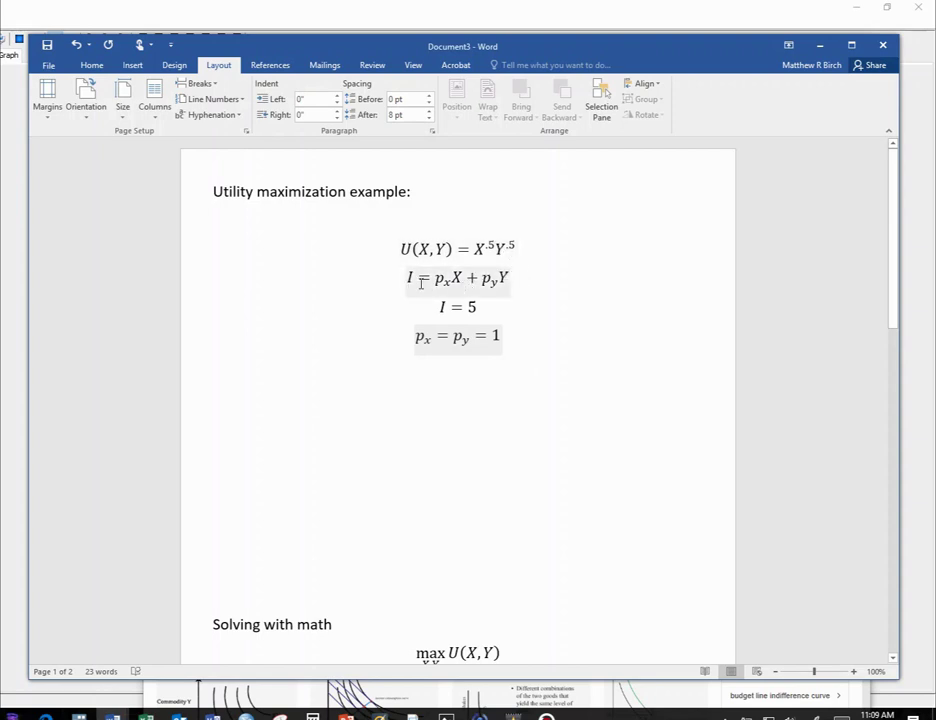
pyautogui.click(487, 305)
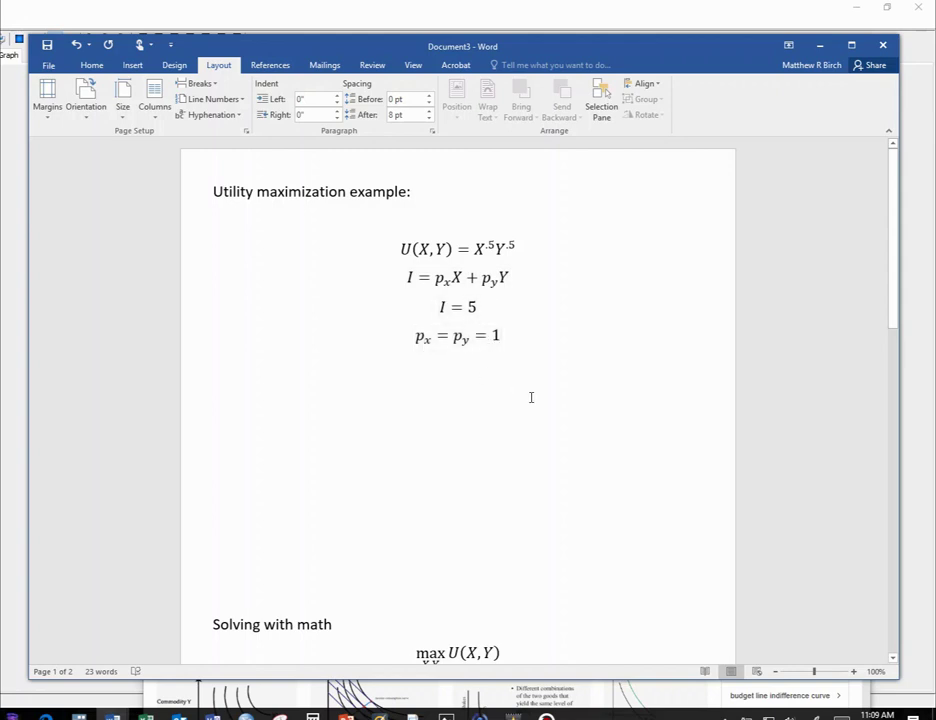
# Scroll past the X = Y = 2.5 solution and highlight 'How do we do this with indifference curves?'.
pyautogui.scroll(-5, 531, 398)
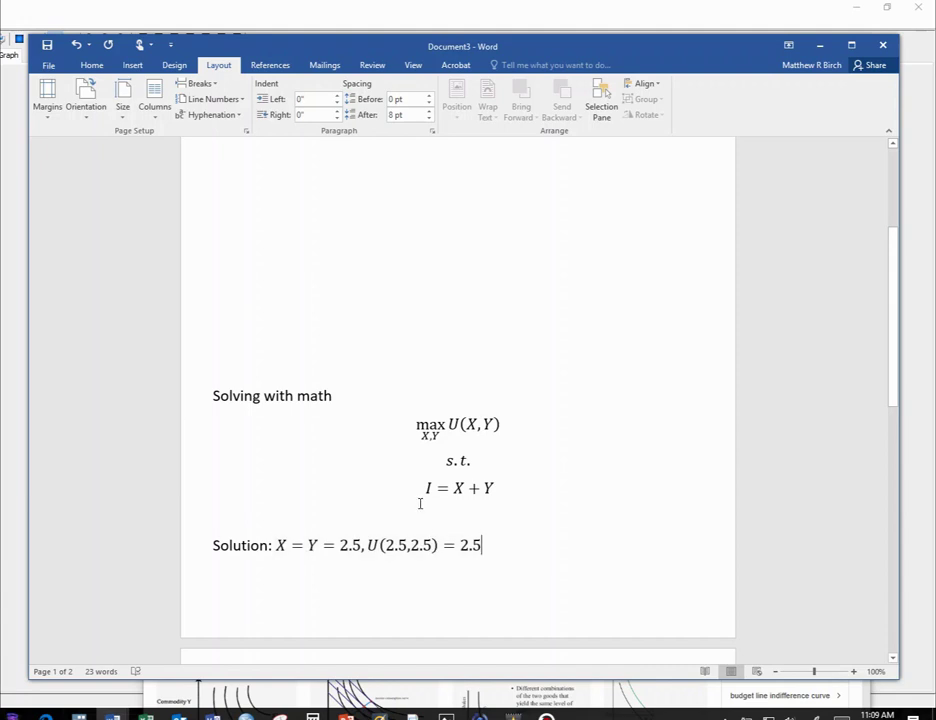
pyautogui.scroll(-6, 420, 503)
pyautogui.click(510, 422)
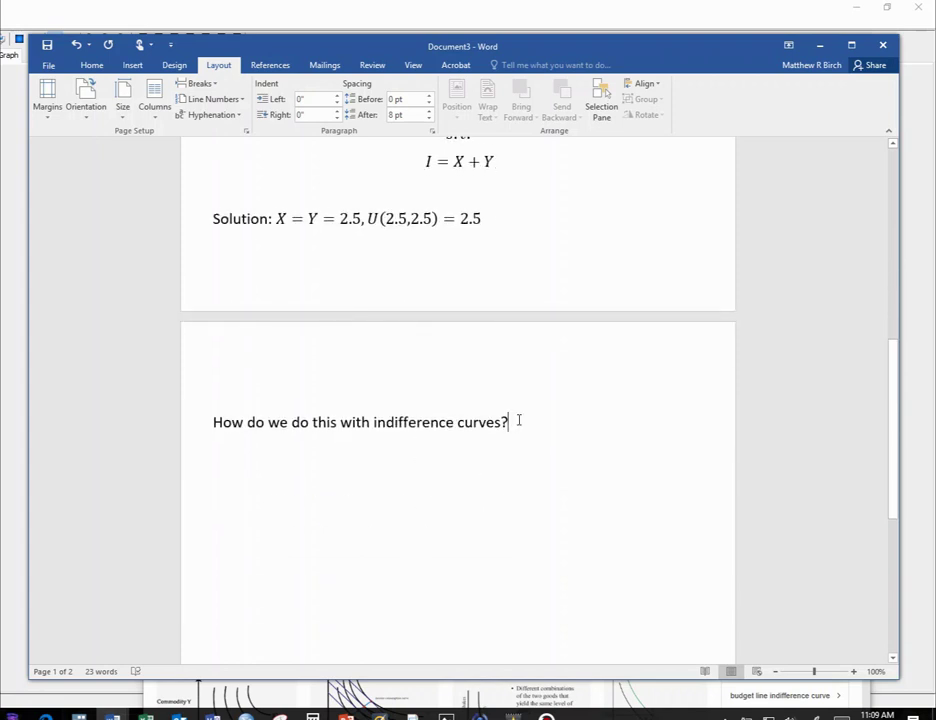
pyautogui.moveTo(518, 422); pyautogui.dragTo(167, 420)
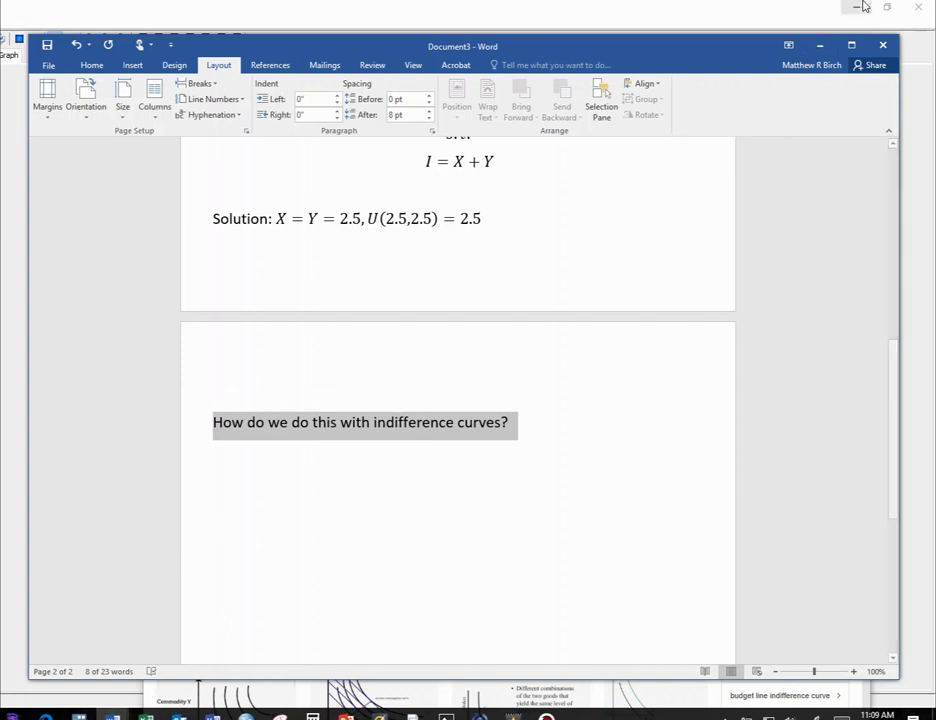
# Minimize the Word document to reveal the indifference-curve image in the browser.
pyautogui.click(820, 45)
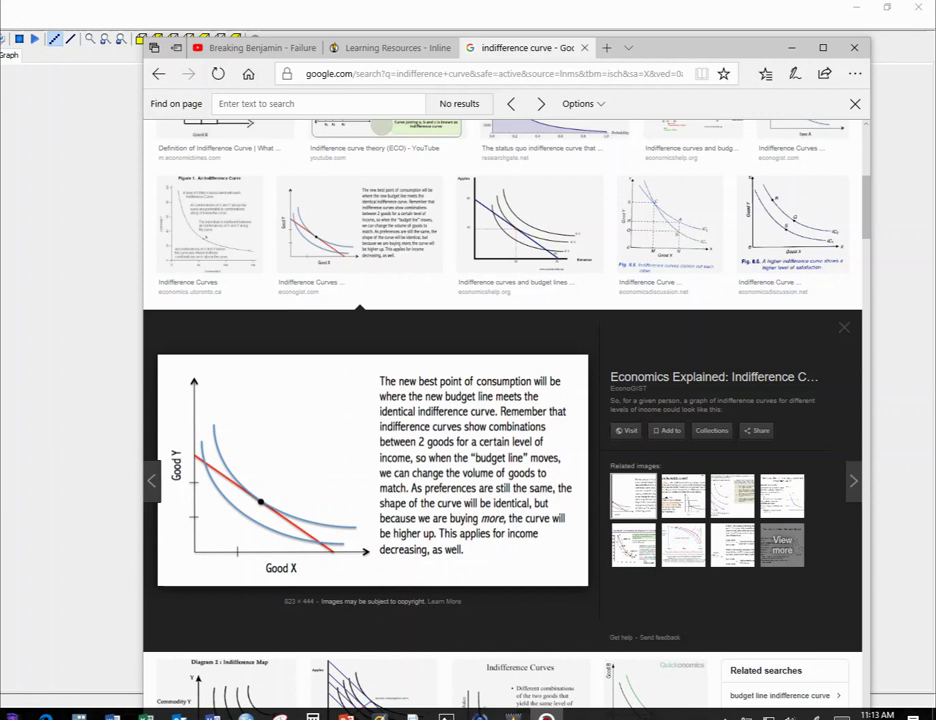
# Minimize the browser and orbit the utility surface to a side view facing the Y axis.
pyautogui.click(792, 47)
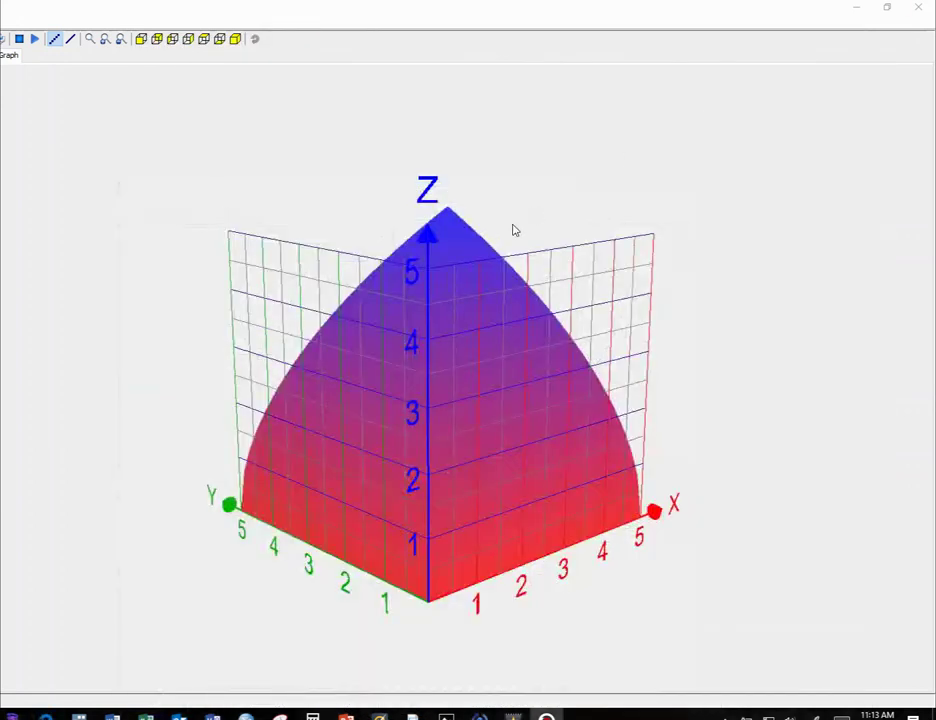
pyautogui.moveTo(541, 479); pyautogui.dragTo(269, 454)
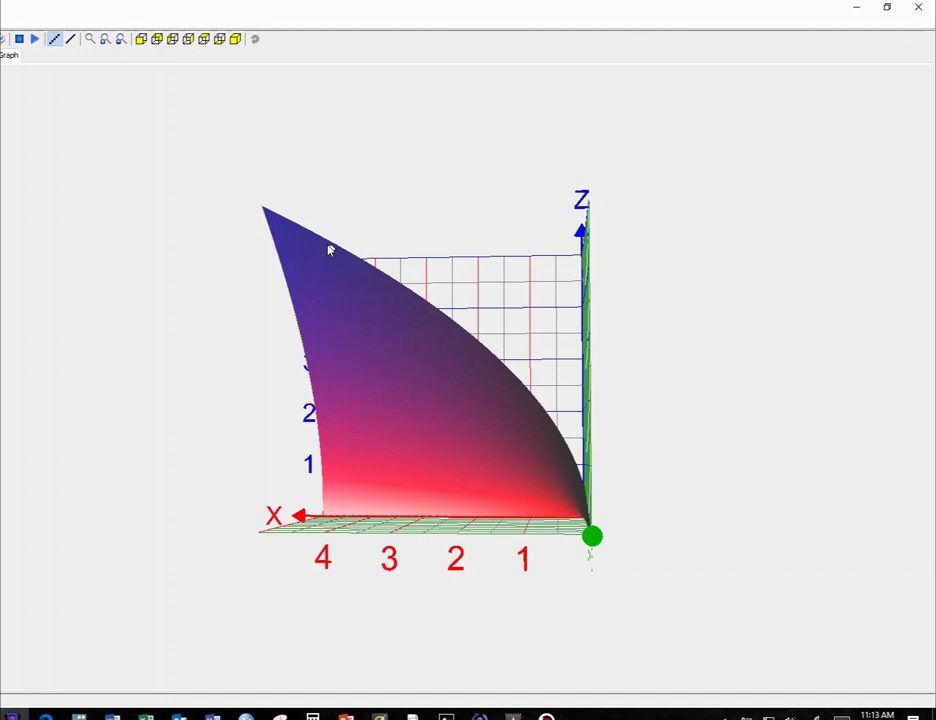
pyautogui.click(321, 283)
pyautogui.moveTo(490, 497); pyautogui.dragTo(402, 493)
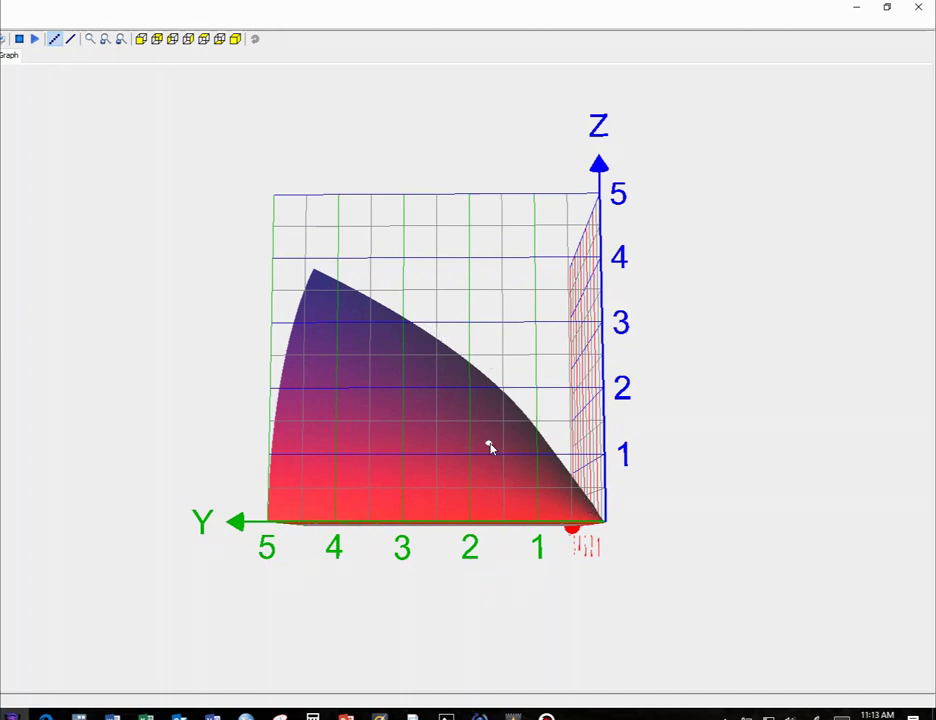
# Rotate the surface to face the X axis and tilt it to show more of the top.
pyautogui.moveTo(491, 447); pyautogui.dragTo(242, 457)
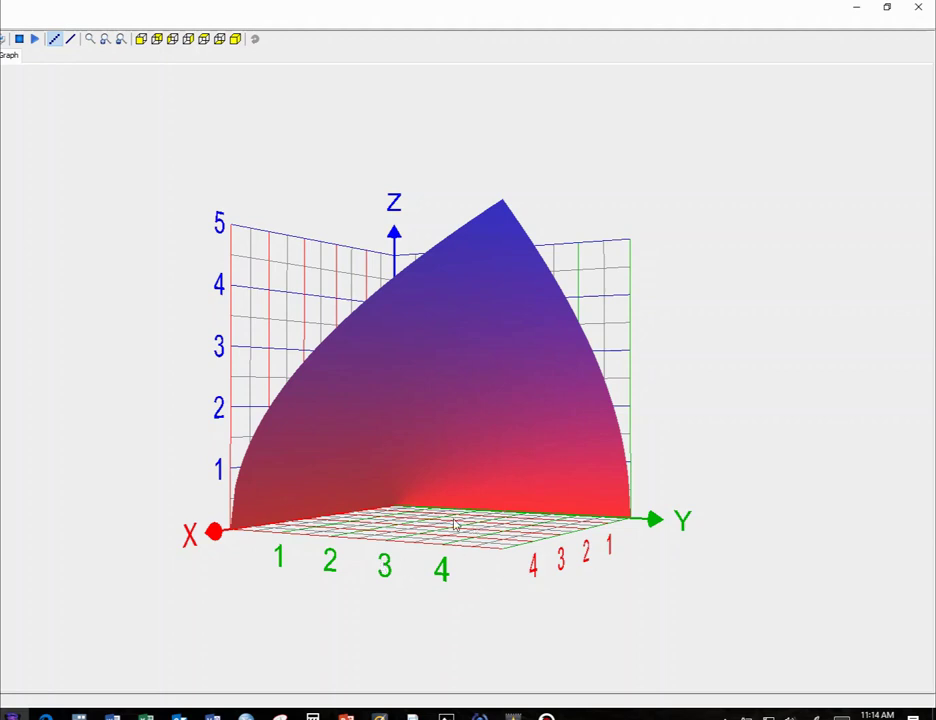
pyautogui.moveTo(439, 524); pyautogui.dragTo(610, 523)
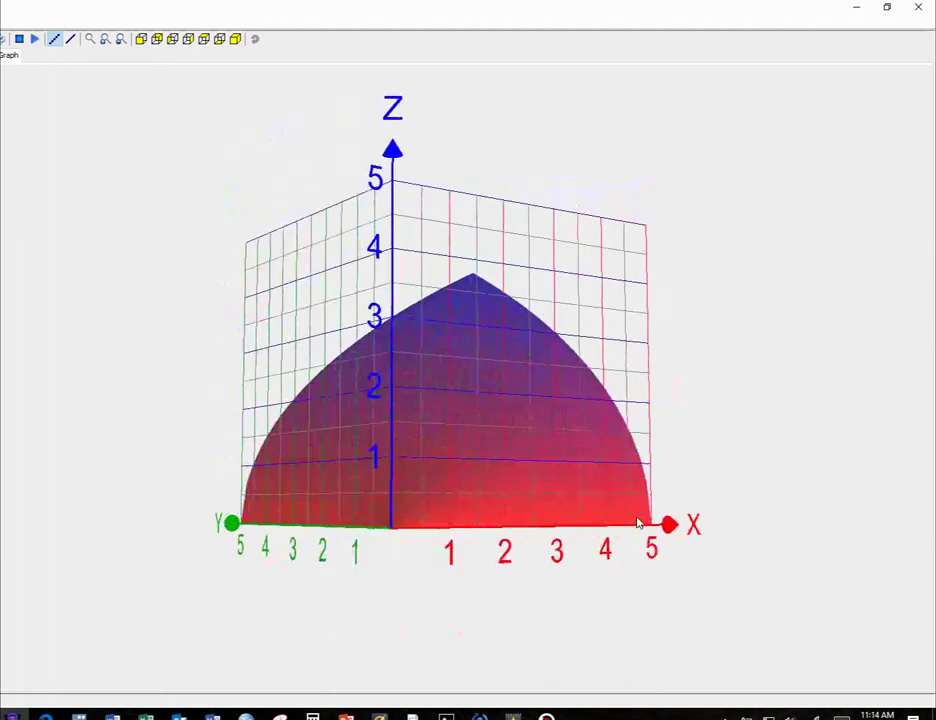
pyautogui.moveTo(637, 522); pyautogui.dragTo(616, 543)
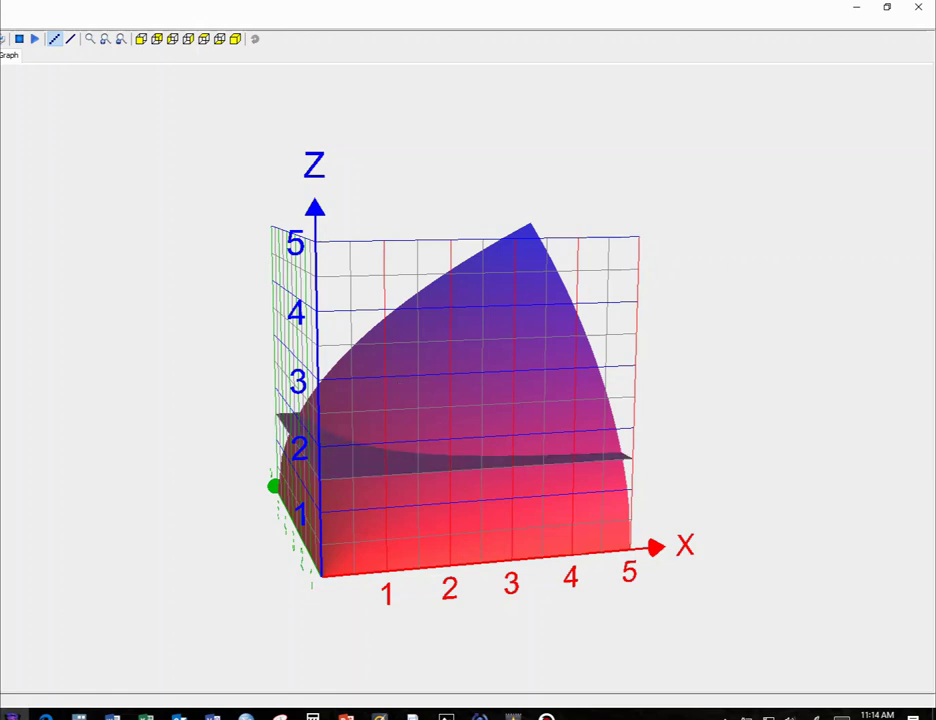
# Orbit the plot to look obliquely down on the red, pink, green and blue utility planes.
pyautogui.moveTo(366, 533); pyautogui.dragTo(140, 522)
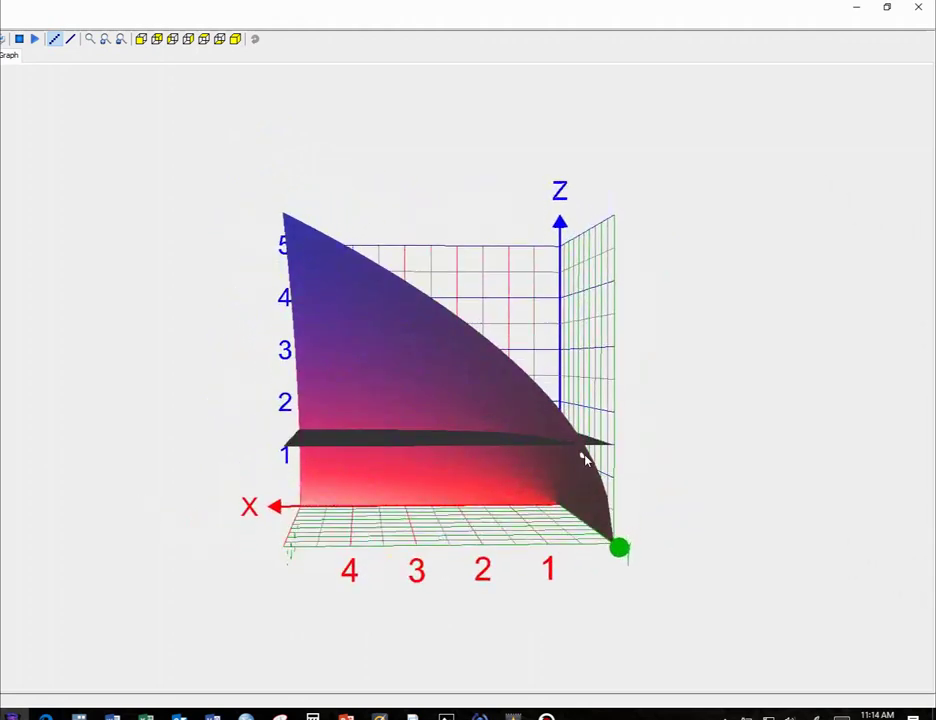
pyautogui.moveTo(585, 458); pyautogui.dragTo(424, 539)
pyautogui.moveTo(443, 393); pyautogui.dragTo(487, 341)
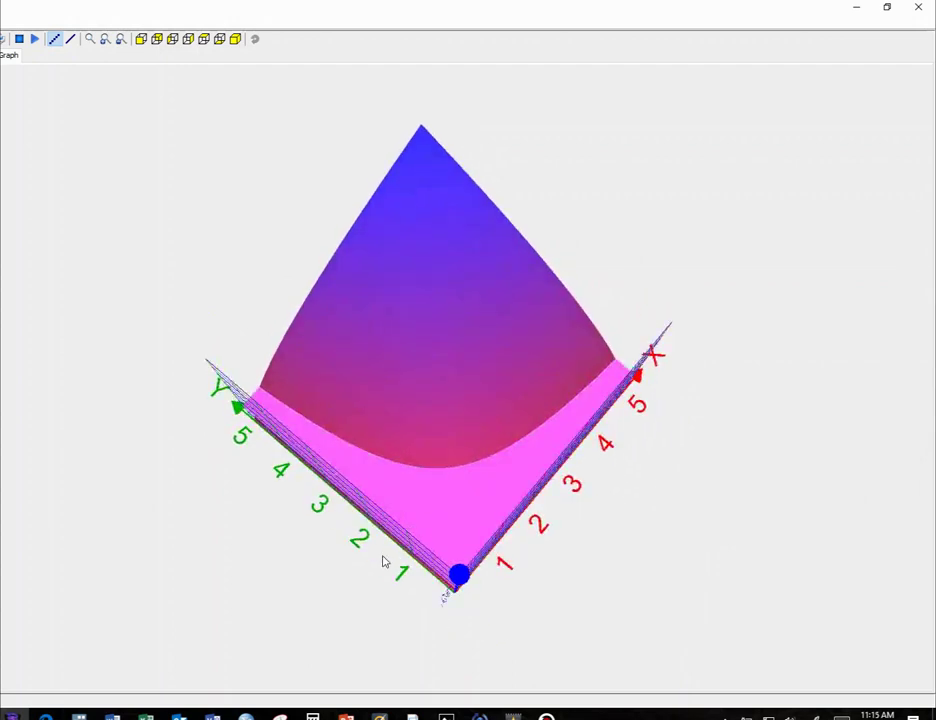
pyautogui.moveTo(383, 562); pyautogui.dragTo(367, 550)
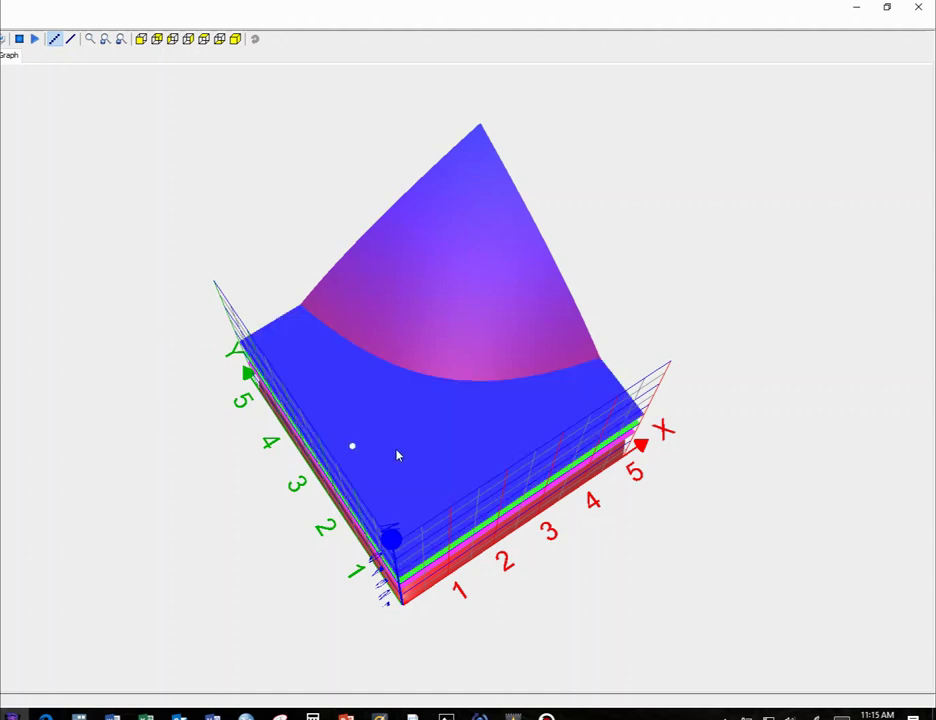
# Orbit the plot to see the horizontal utility planes from above.
pyautogui.moveTo(439, 455); pyautogui.dragTo(386, 376)
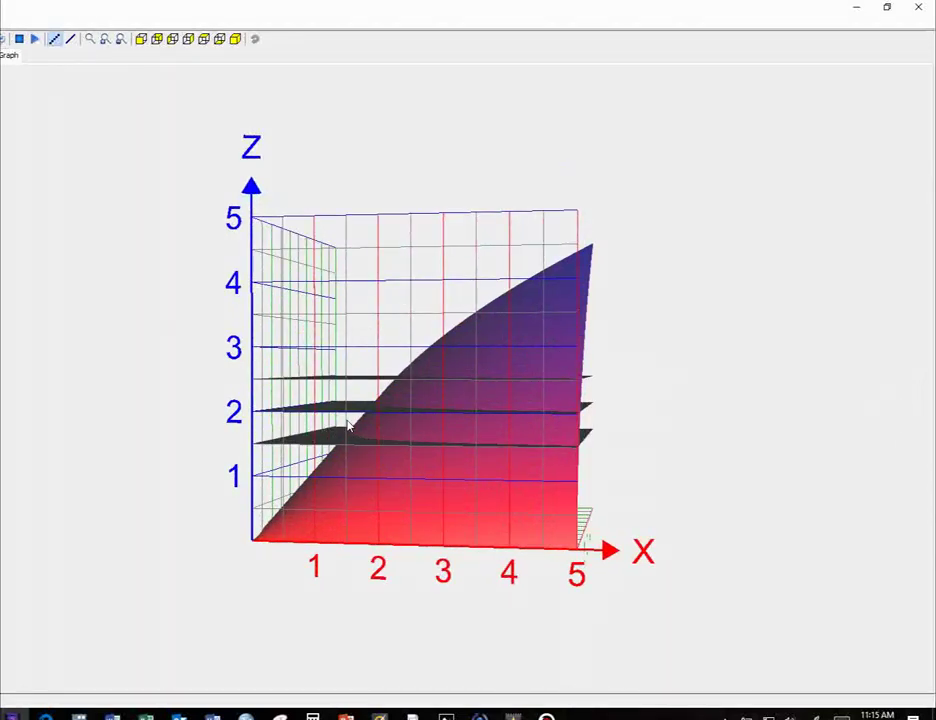
pyautogui.moveTo(347, 426); pyautogui.dragTo(417, 513)
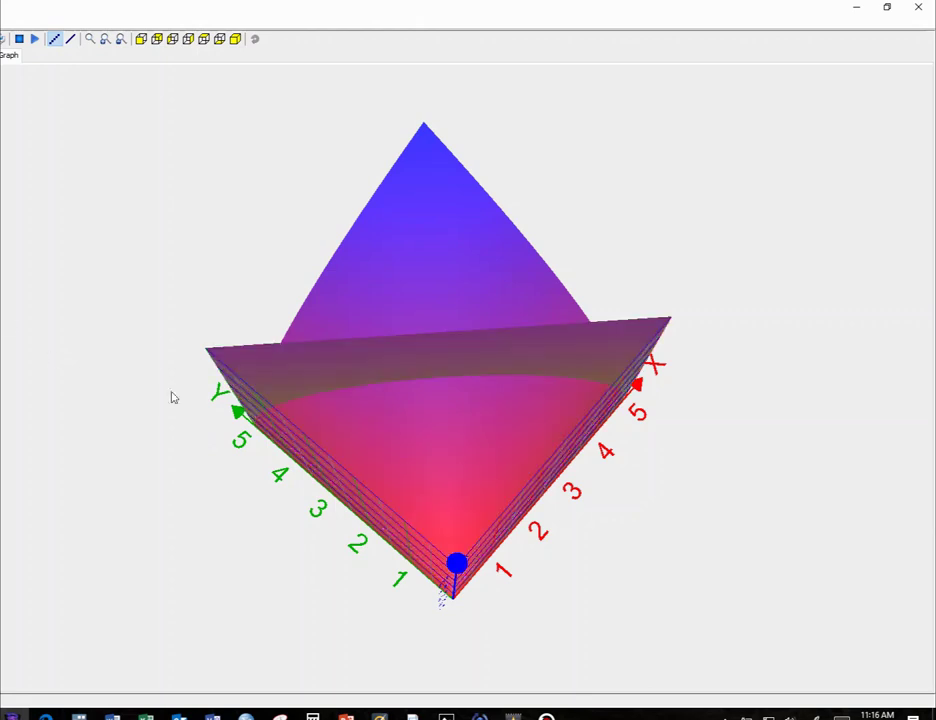
# Swing the view to a tilted side view showing the budget plane and the Z axis.
pyautogui.moveTo(313, 432); pyautogui.dragTo(318, 446)
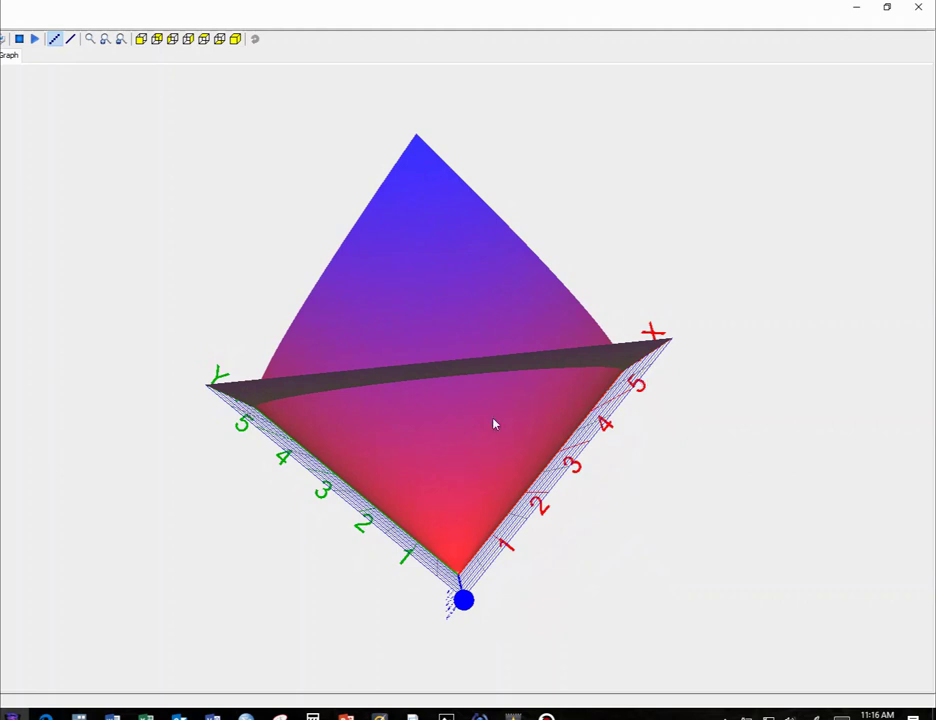
pyautogui.moveTo(493, 424); pyautogui.dragTo(494, 428)
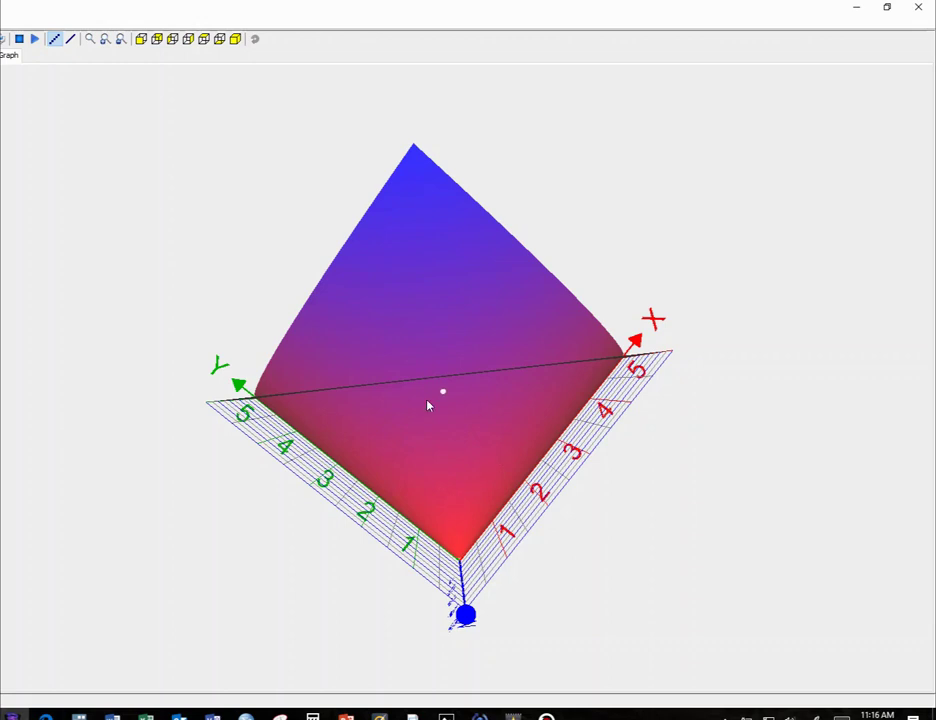
pyautogui.moveTo(422, 482); pyautogui.dragTo(330, 389)
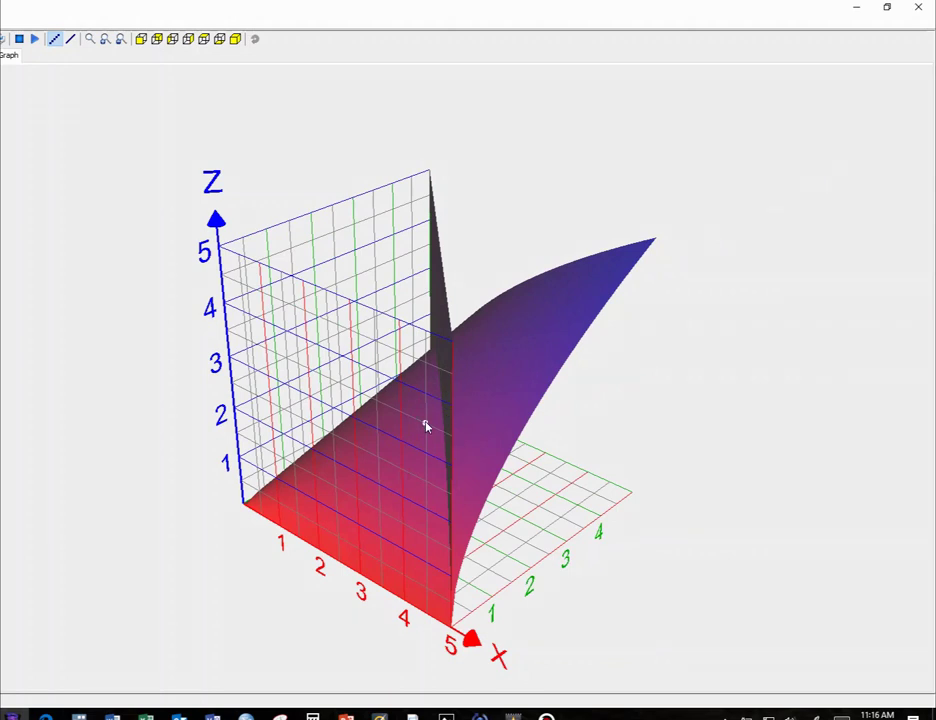
# Orbit through front and top-down angles to a perspective view of all the planes.
pyautogui.moveTo(441, 376)
pyautogui.mouseDown()
pyautogui.moveTo(424, 418)
pyautogui.moveTo(447, 397)
pyautogui.moveTo(436, 411)
pyautogui.moveTo(474, 391)
pyautogui.moveTo(443, 387)
pyautogui.mouseUp()
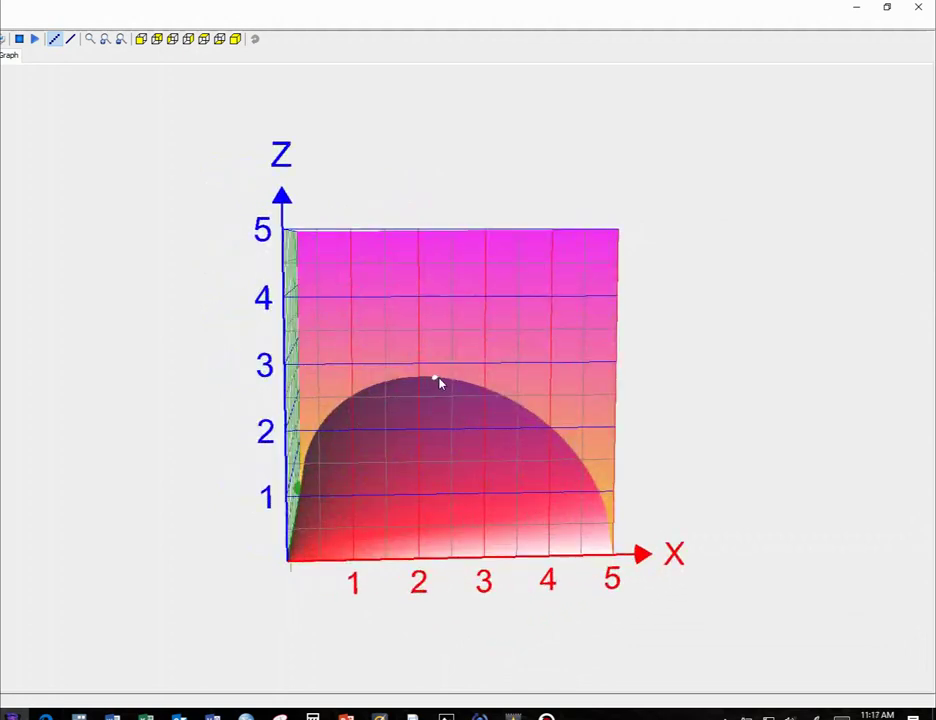
pyautogui.moveTo(446, 427); pyautogui.dragTo(485, 528)
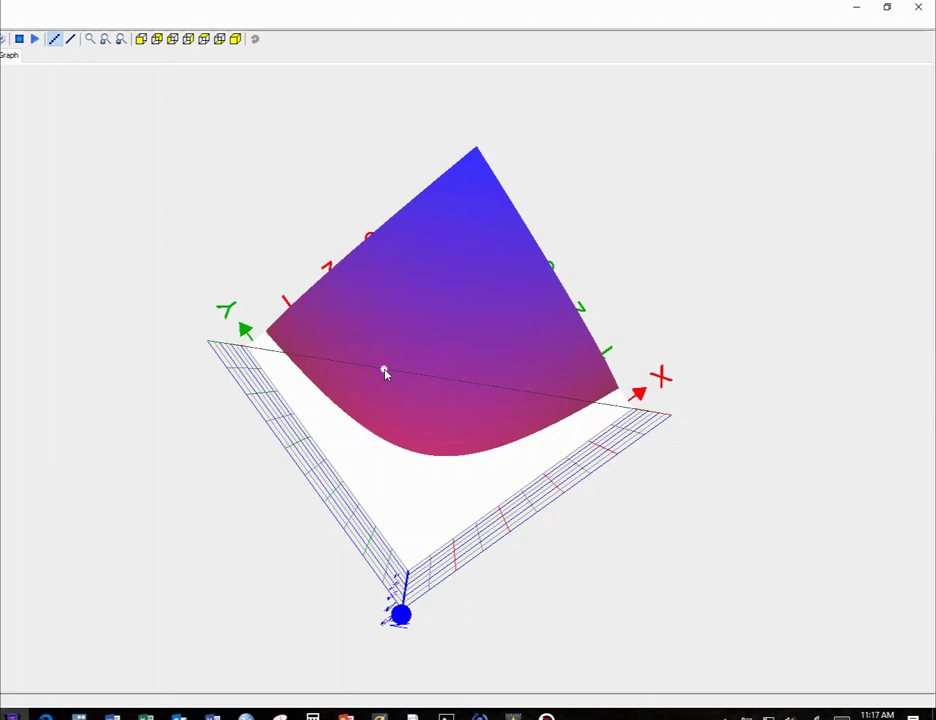
pyautogui.moveTo(335, 378); pyautogui.dragTo(425, 440)
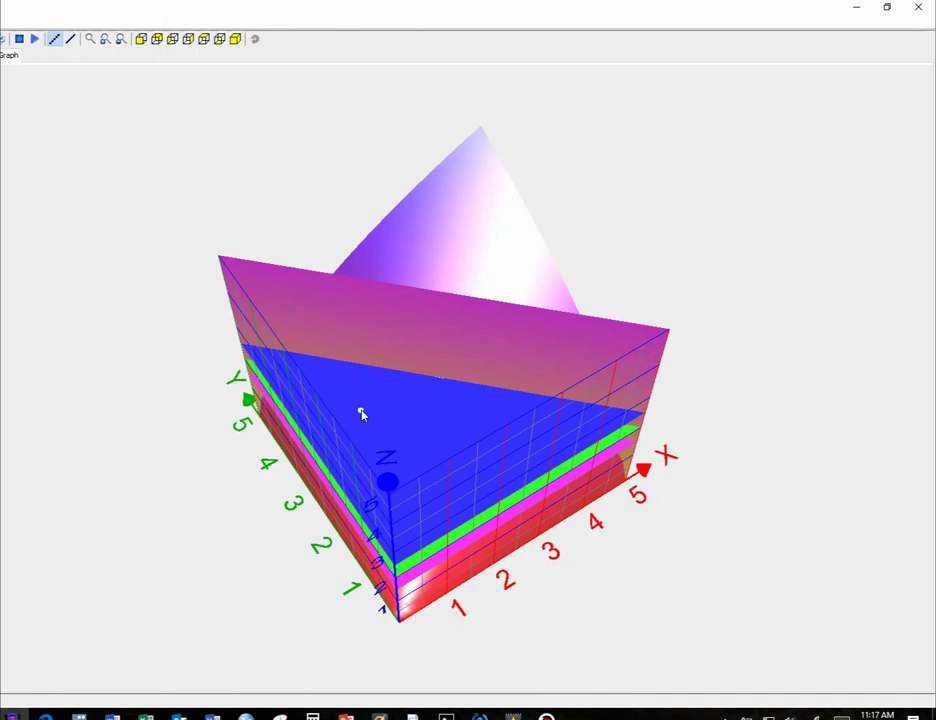
# Orbit from beneath the plot to a near top-down view of the XY plane and budget line.
pyautogui.moveTo(363, 413); pyautogui.dragTo(335, 454)
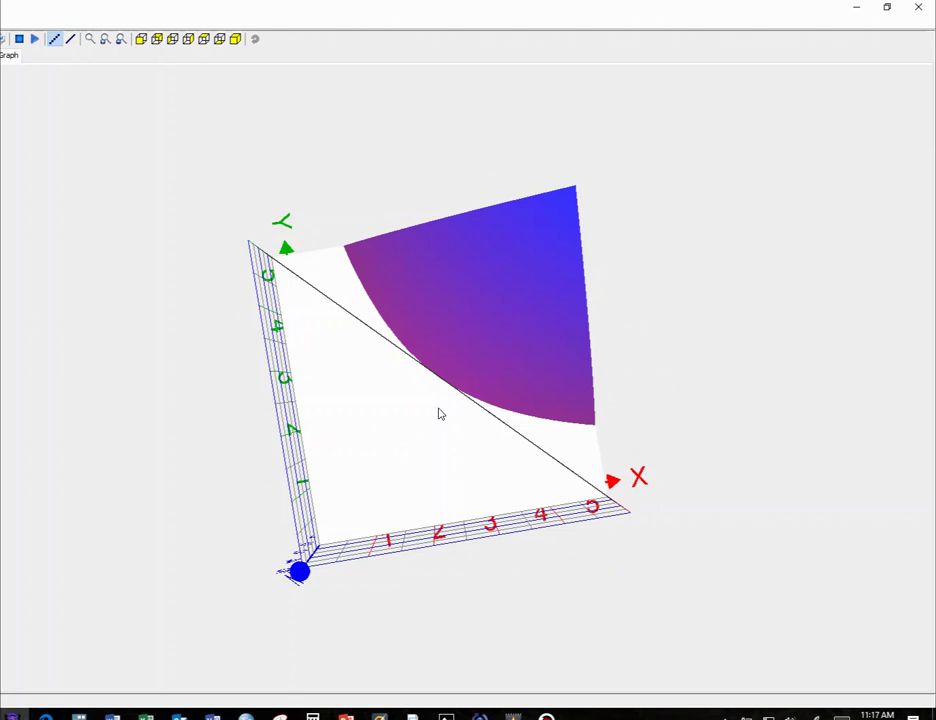
pyautogui.moveTo(439, 412); pyautogui.dragTo(447, 396)
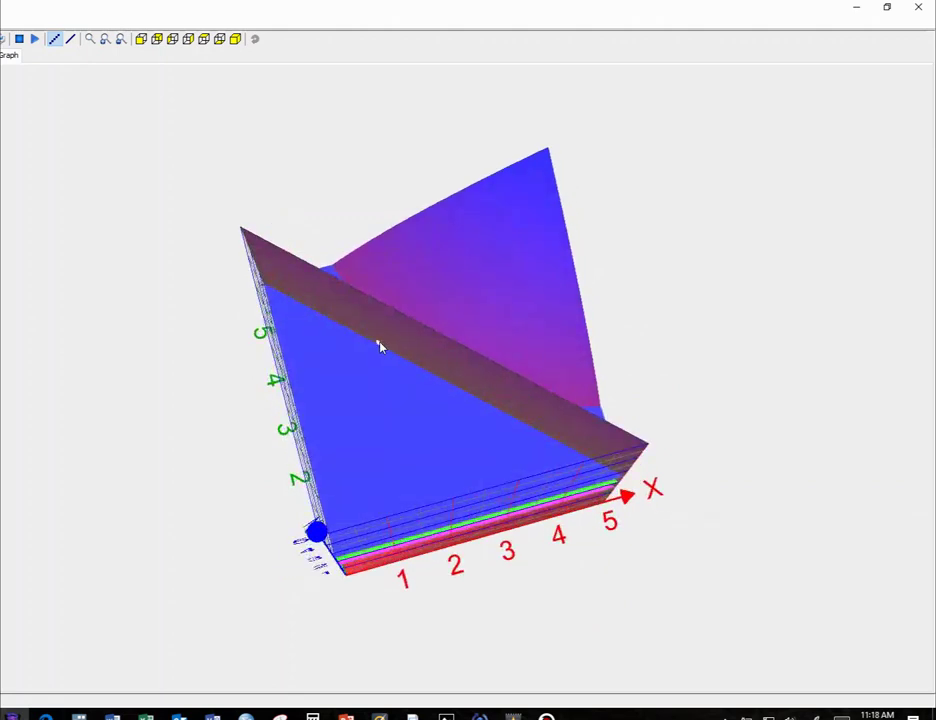
pyautogui.moveTo(455, 401); pyautogui.dragTo(433, 415)
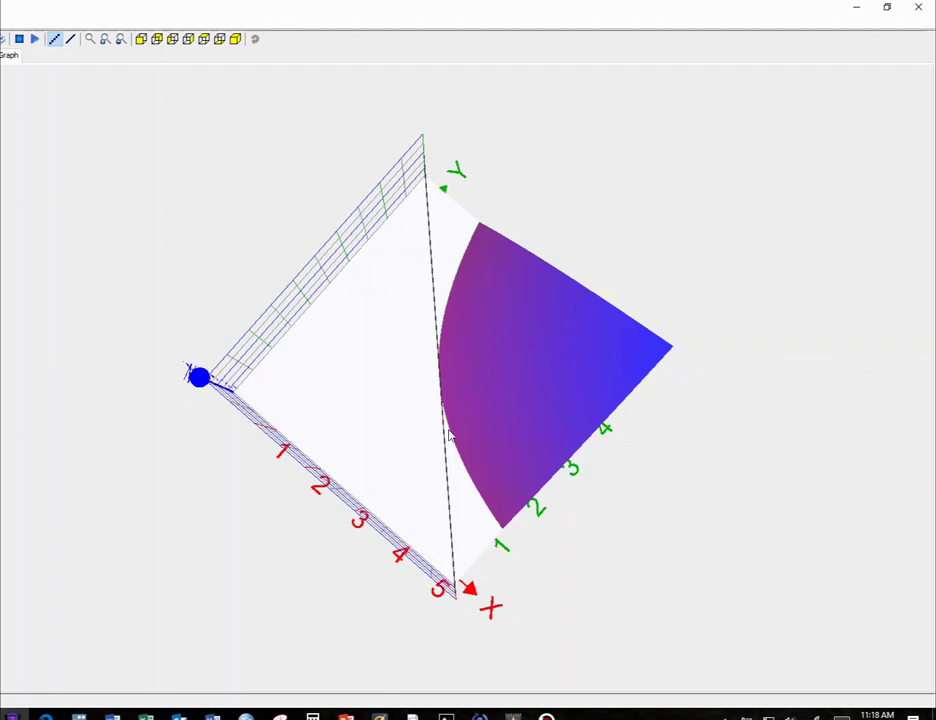
# Rotate the plot from the top-down view to a front view showing the Z axis.
pyautogui.moveTo(481, 420); pyautogui.dragTo(469, 349)
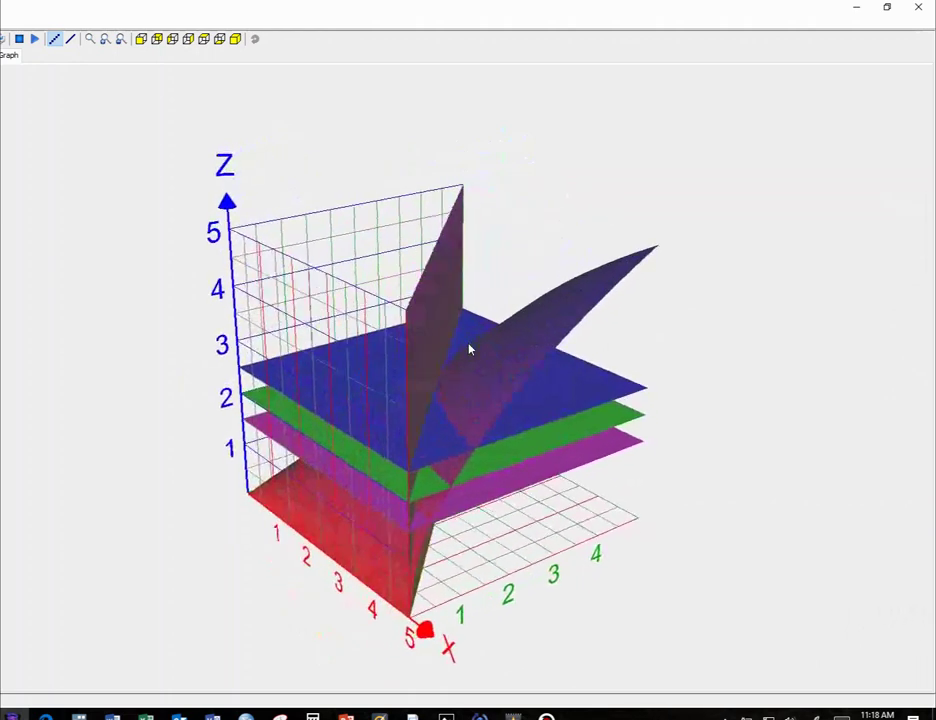